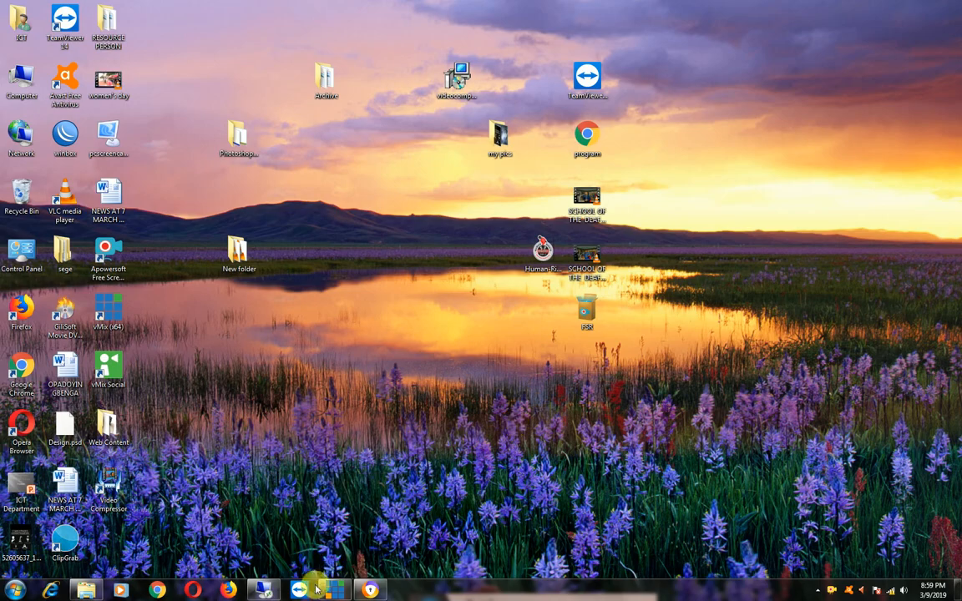
Switch to vMix and play the Wildlife.wmv video in the program output.
click(337, 593)
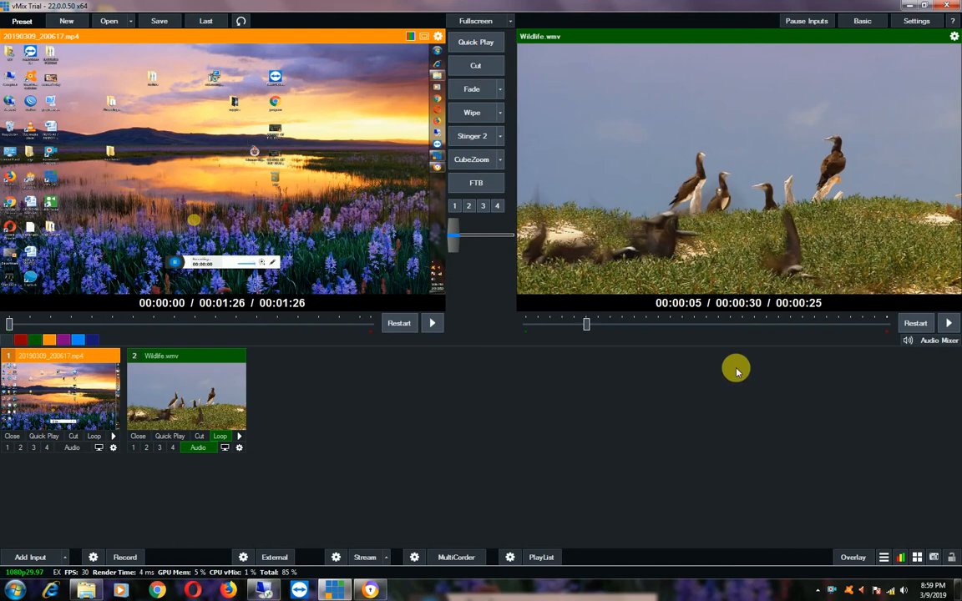
click(949, 323)
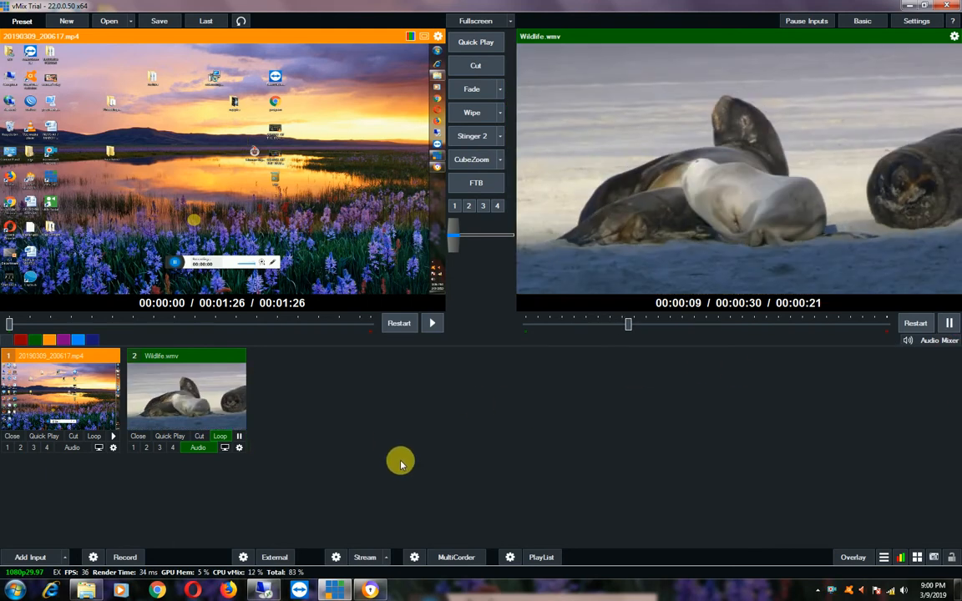
click(380, 590)
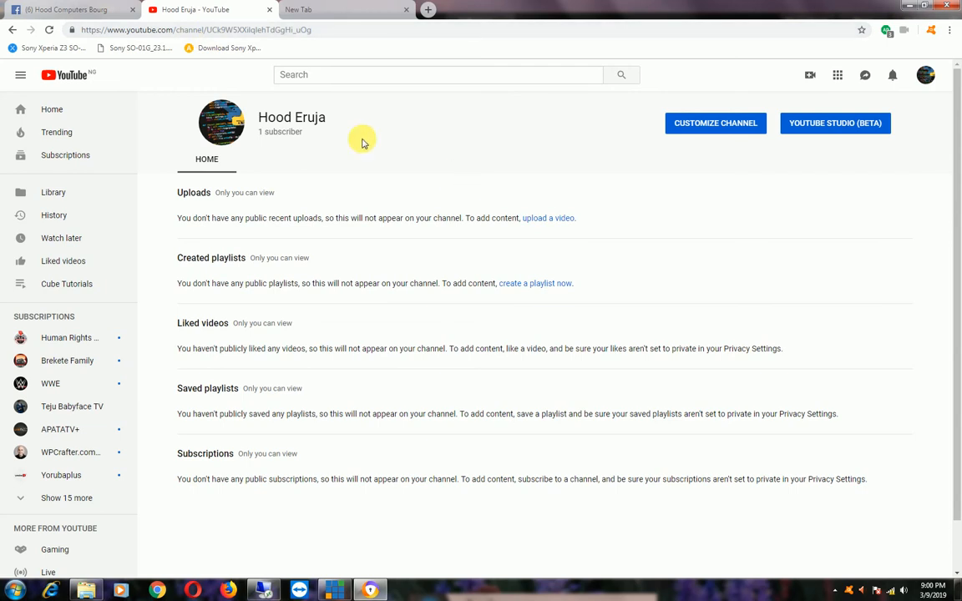
click(392, 34)
drag(328, 34, 175, 29)
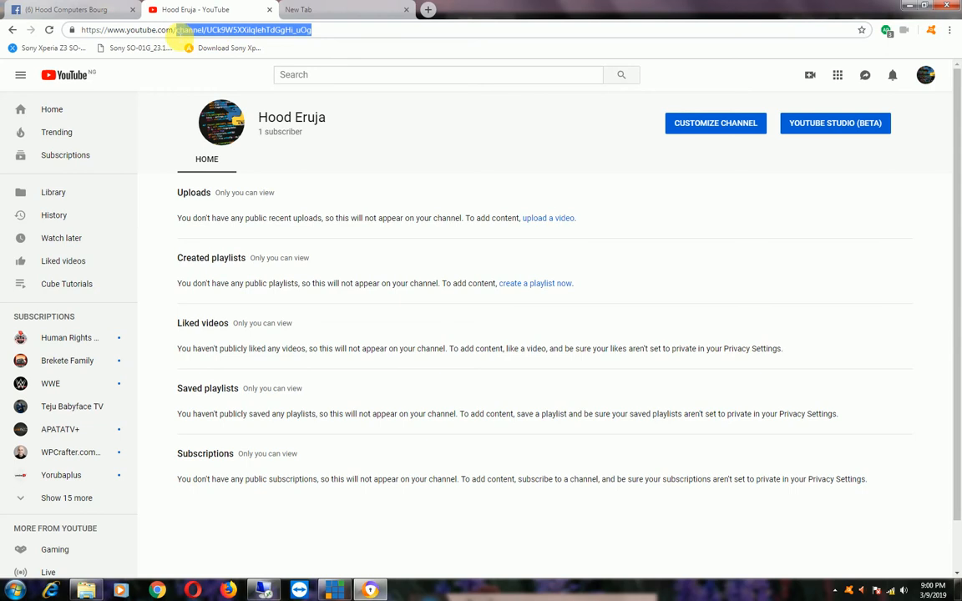
key(BackSpace)
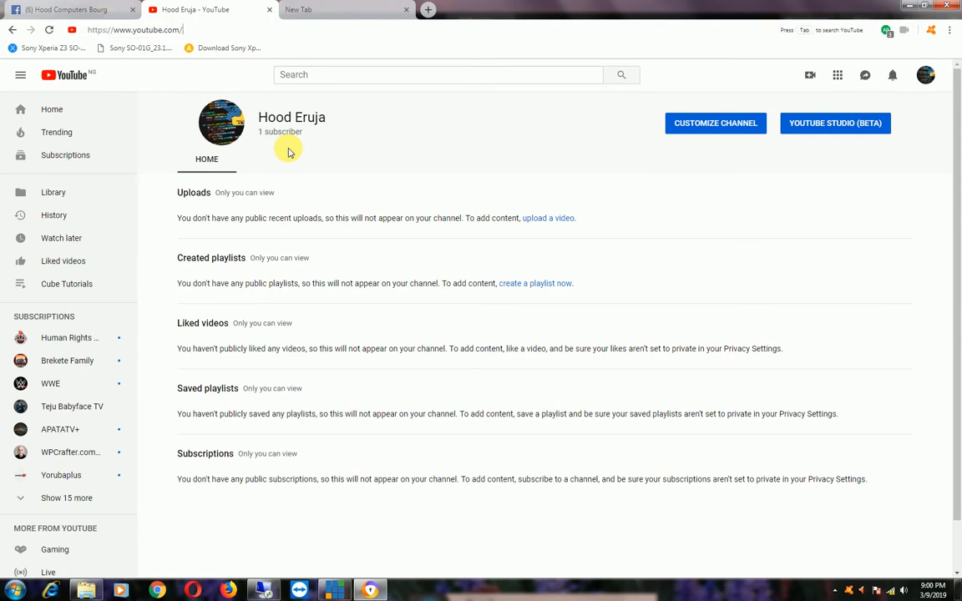
text(das)
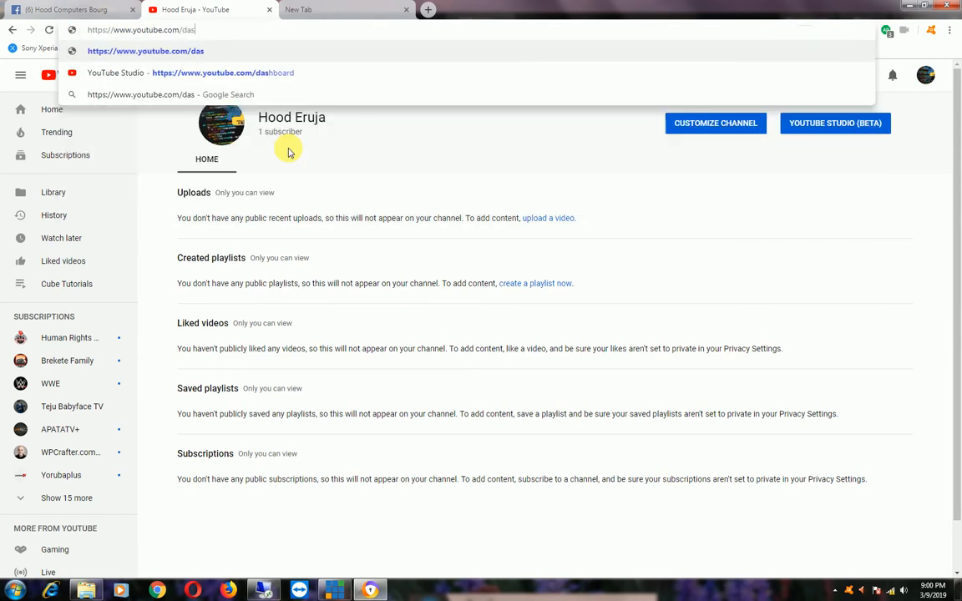
text(hboar)
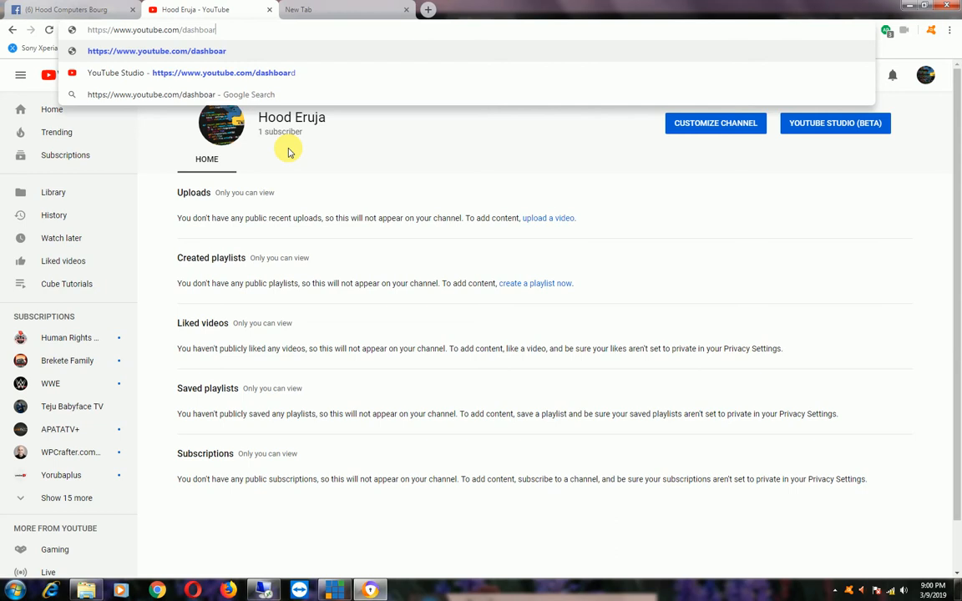
text(d)
key(Return)
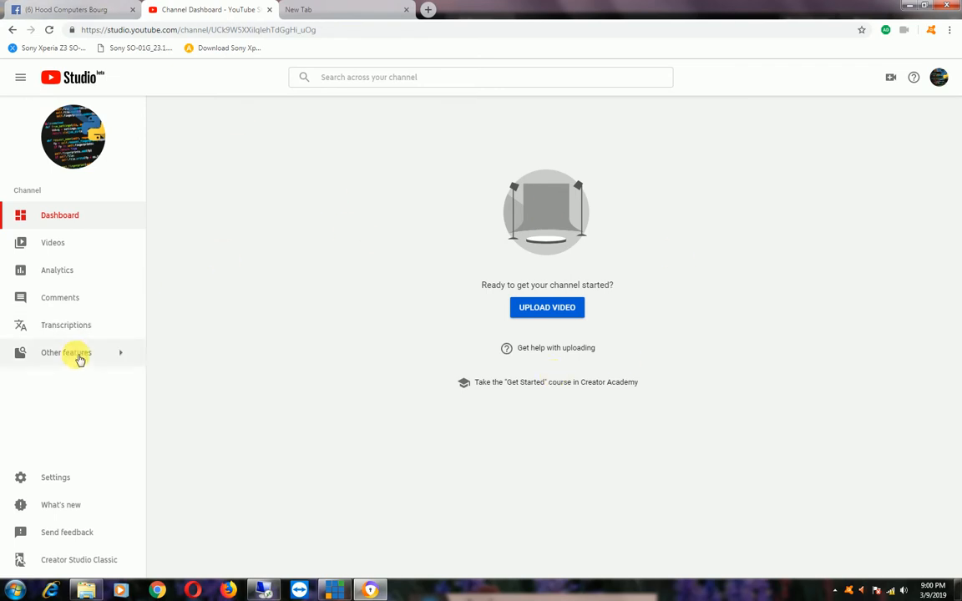
Open YouTube's Live stream now dashboard and copy the Server URL from the encoder setup.
mouse_move(83, 357)
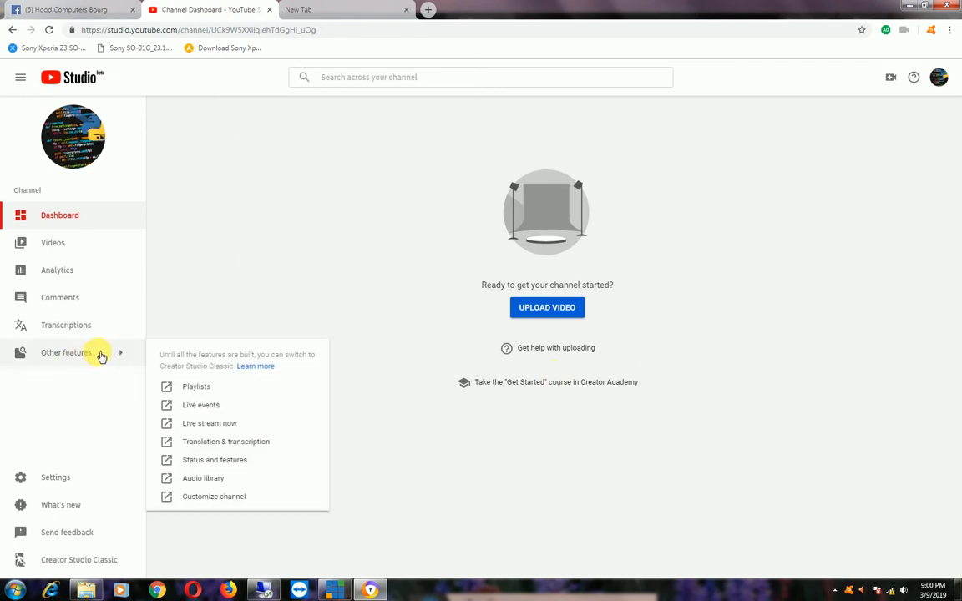
click(200, 427)
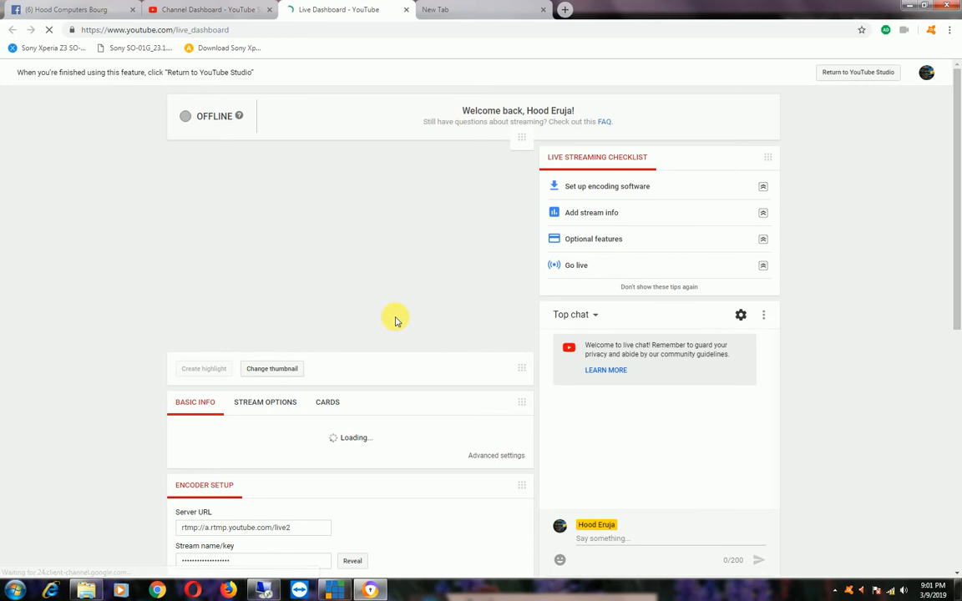
scroll(405, 321, down, 2)
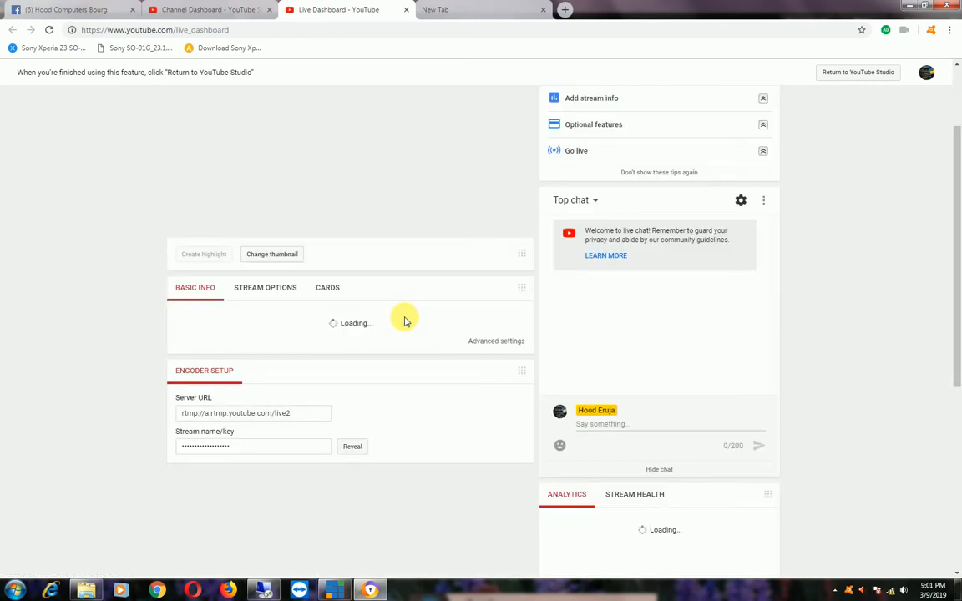
scroll(405, 321, down, 1)
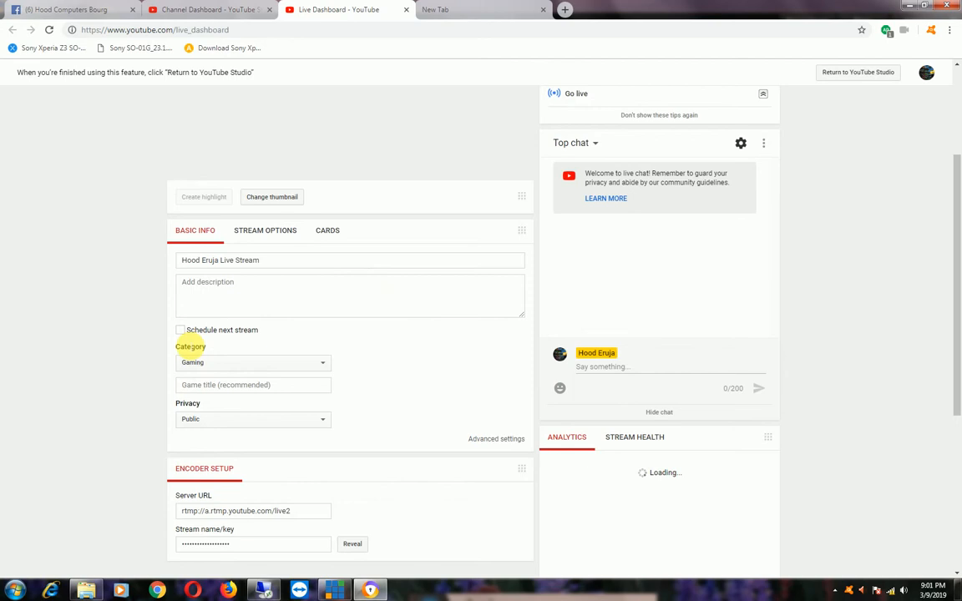
scroll(378, 358, down, 3)
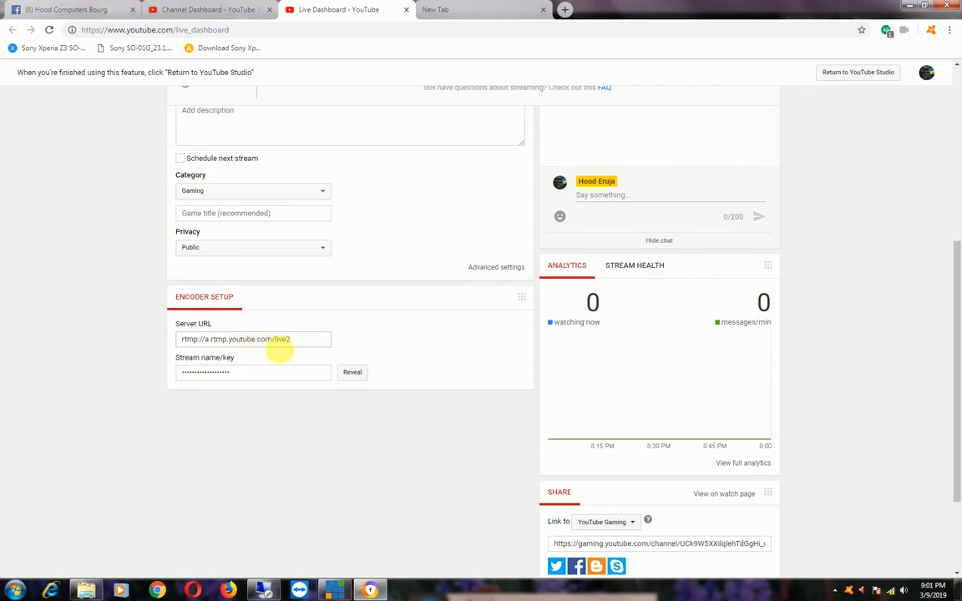
click(296, 343)
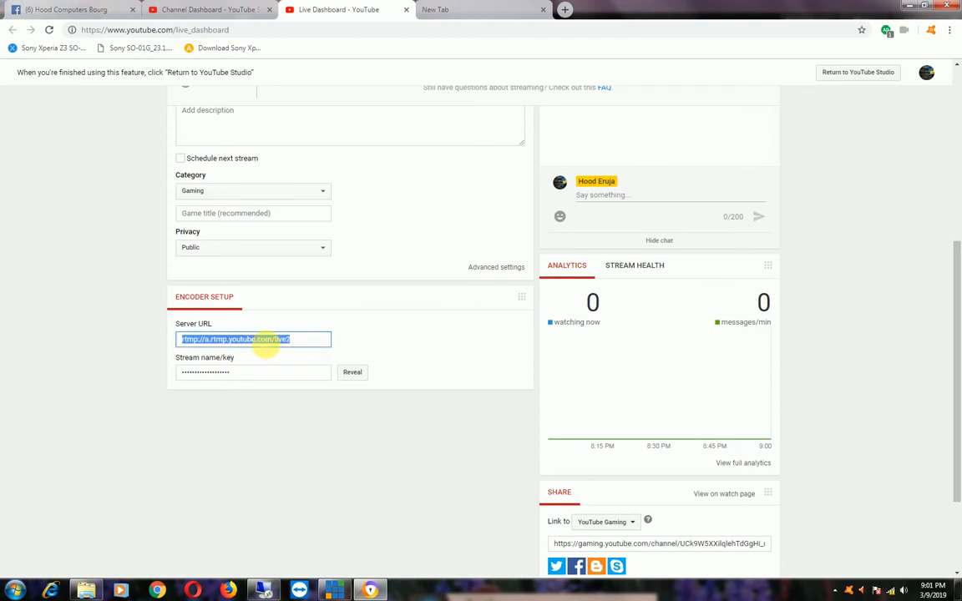
right_click(261, 340)
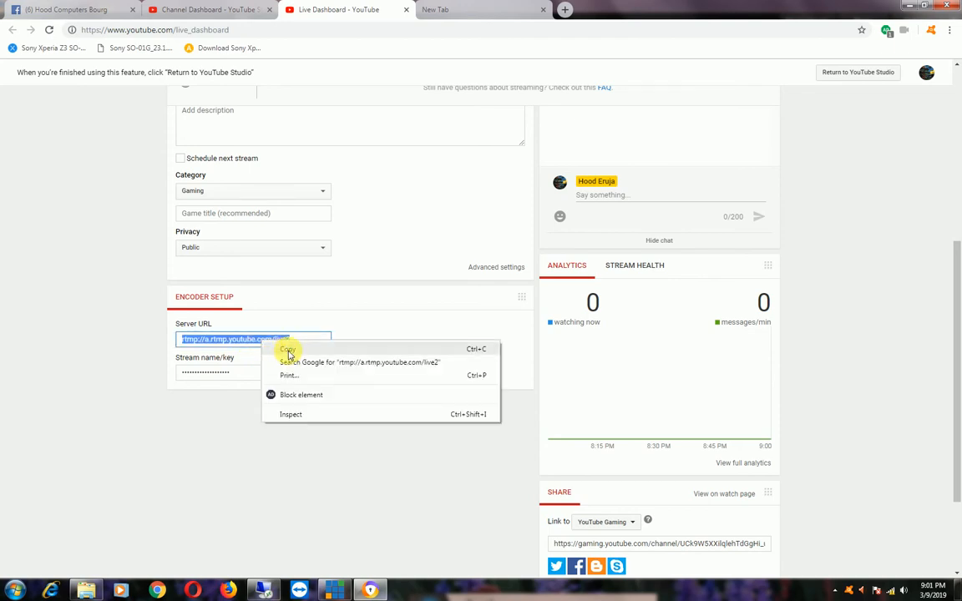
click(285, 348)
Switch to vMix and set the destination of stream 2 to Custom RTMP Server in the streaming settings.
click(334, 590)
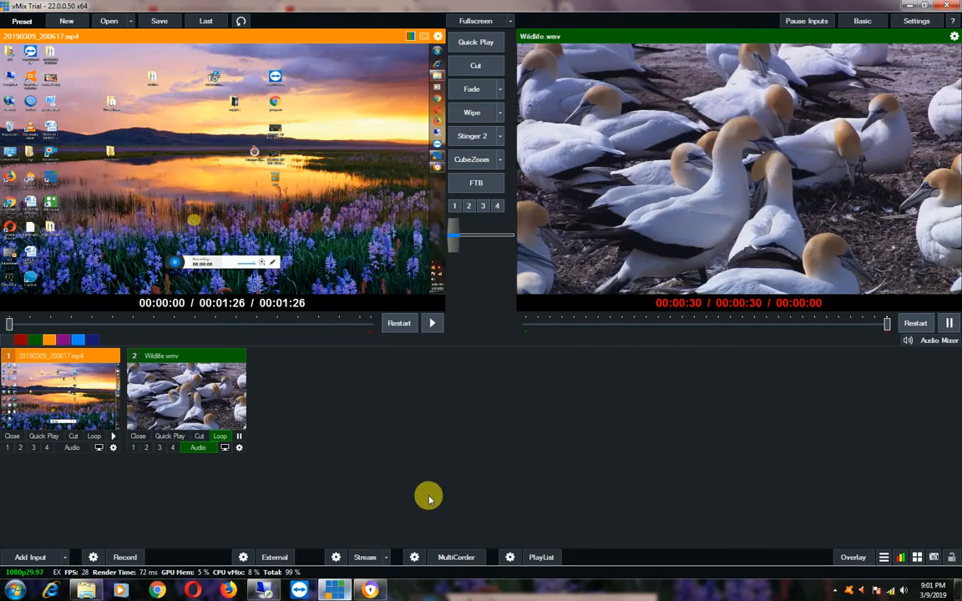
click(336, 557)
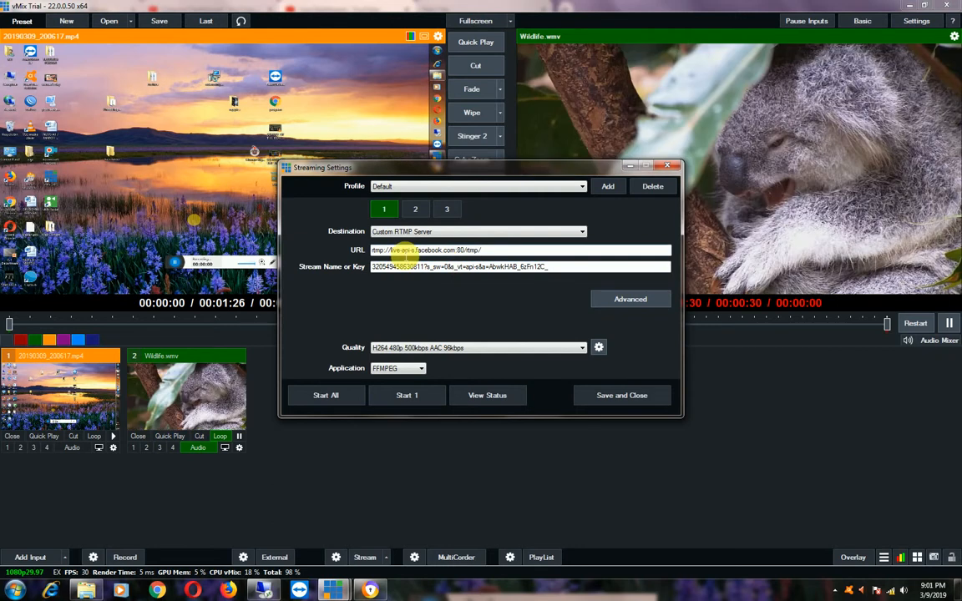
click(413, 213)
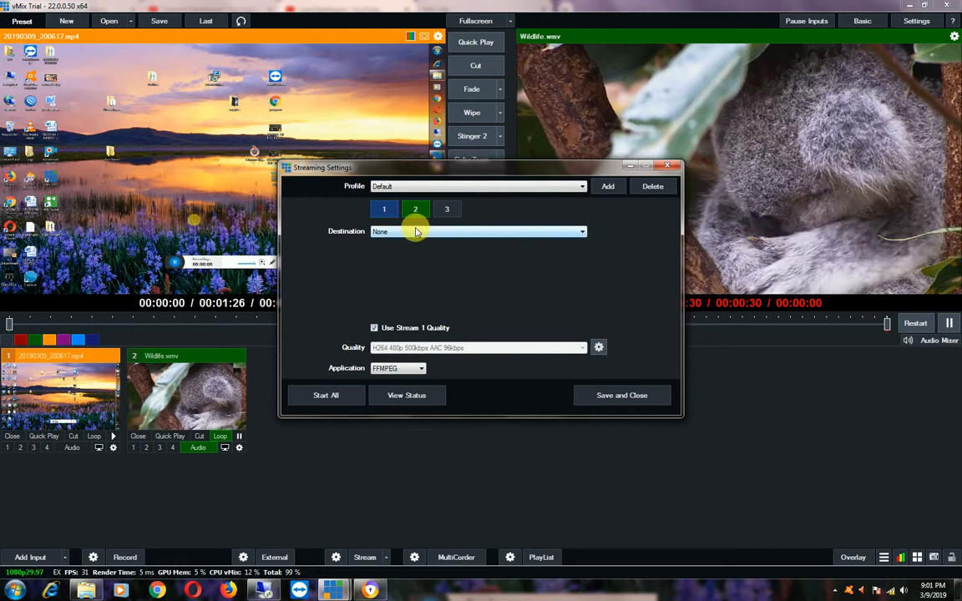
click(415, 231)
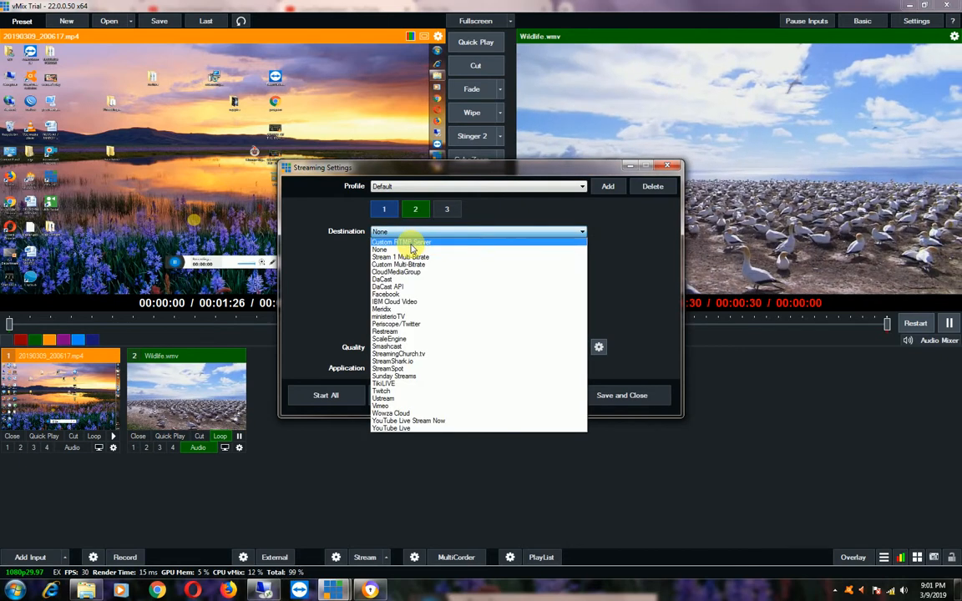
click(413, 243)
click(385, 210)
click(413, 211)
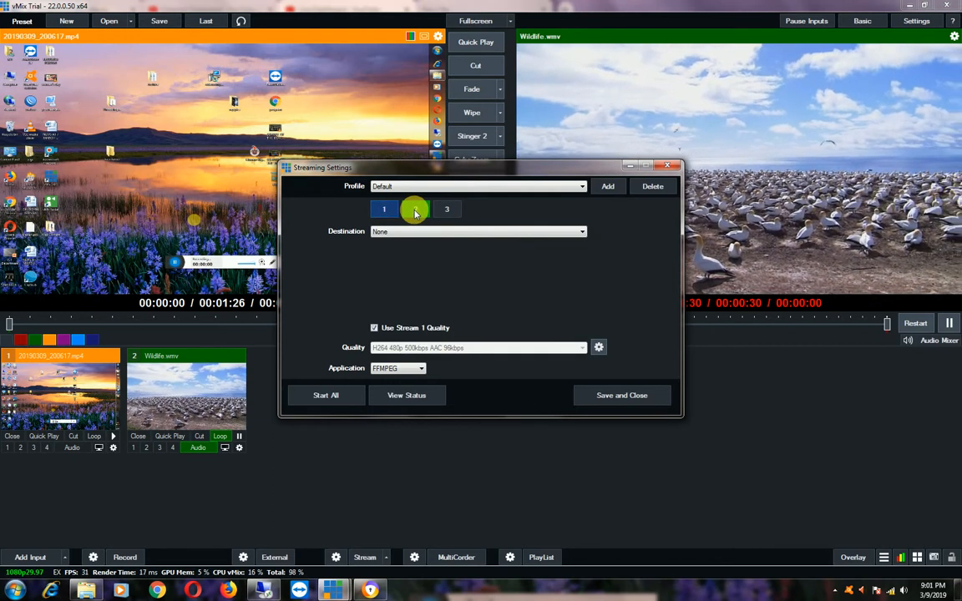
click(417, 231)
click(405, 243)
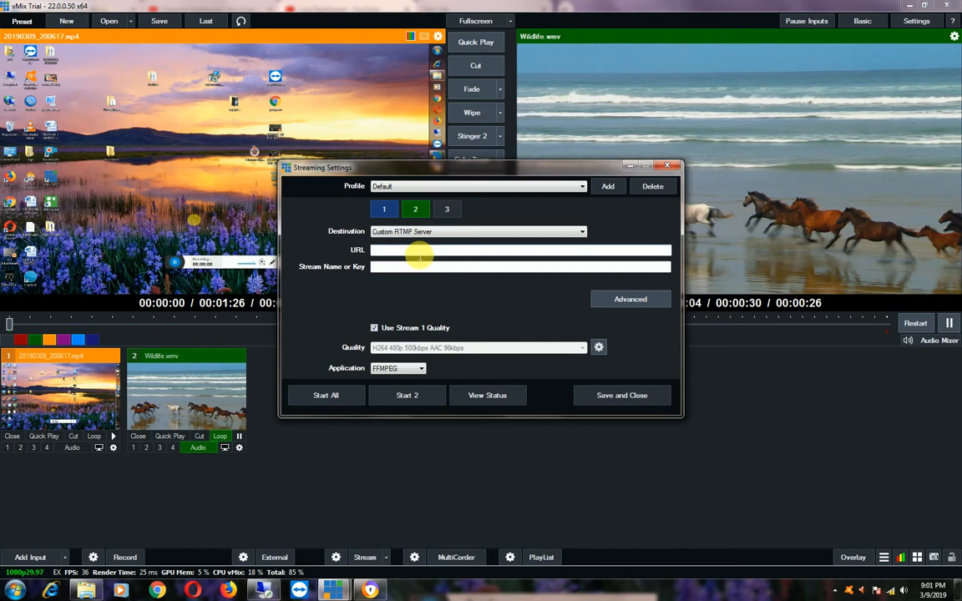
Paste the server address rtmp://a.rtmp.youtube.com/live2 as the URL of stream 2.
right_click(415, 251)
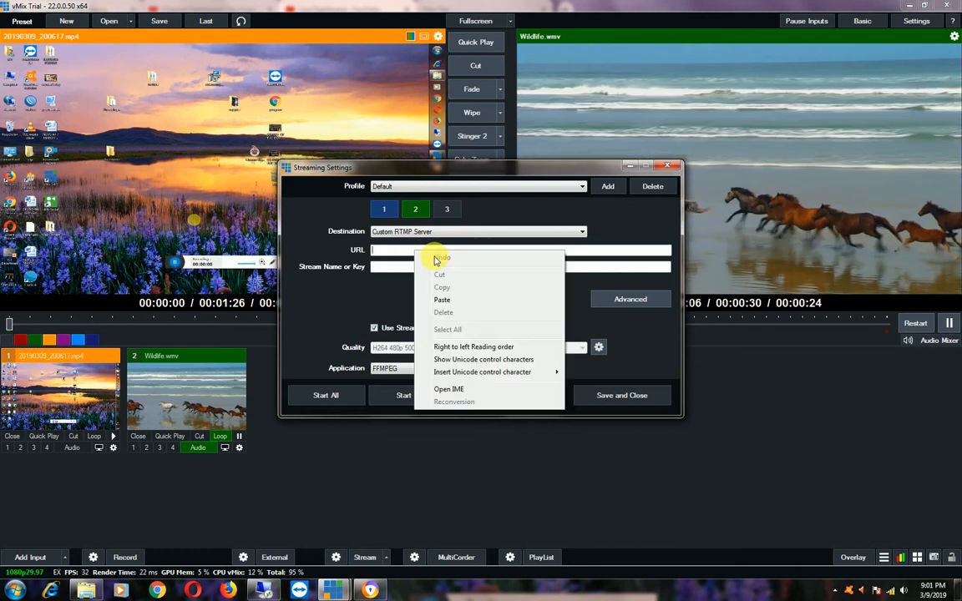
click(443, 300)
click(436, 266)
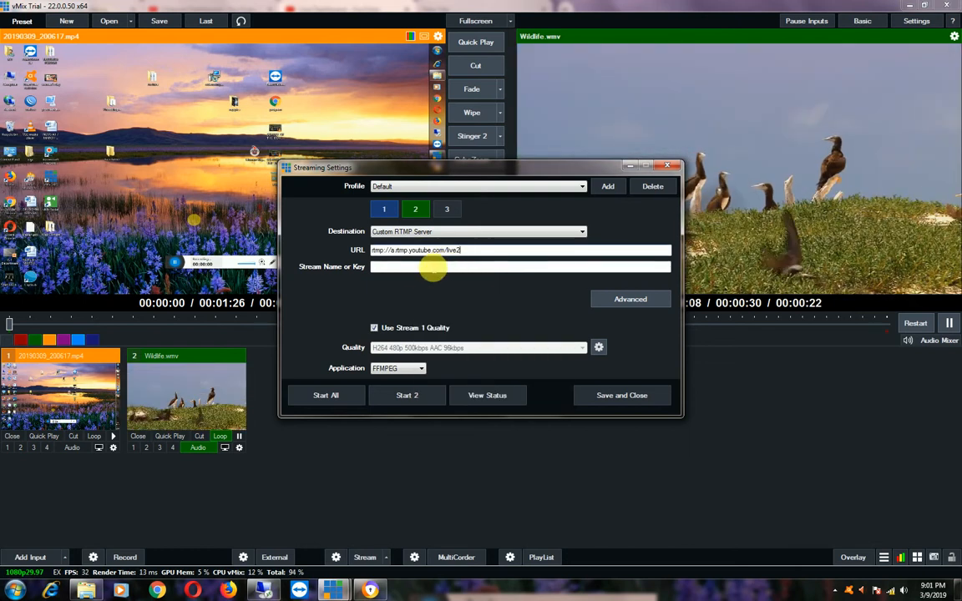
Switch to the YouTube live dashboard, reveal and copy the stream name/key, and hide it again.
key(alt+Tab)
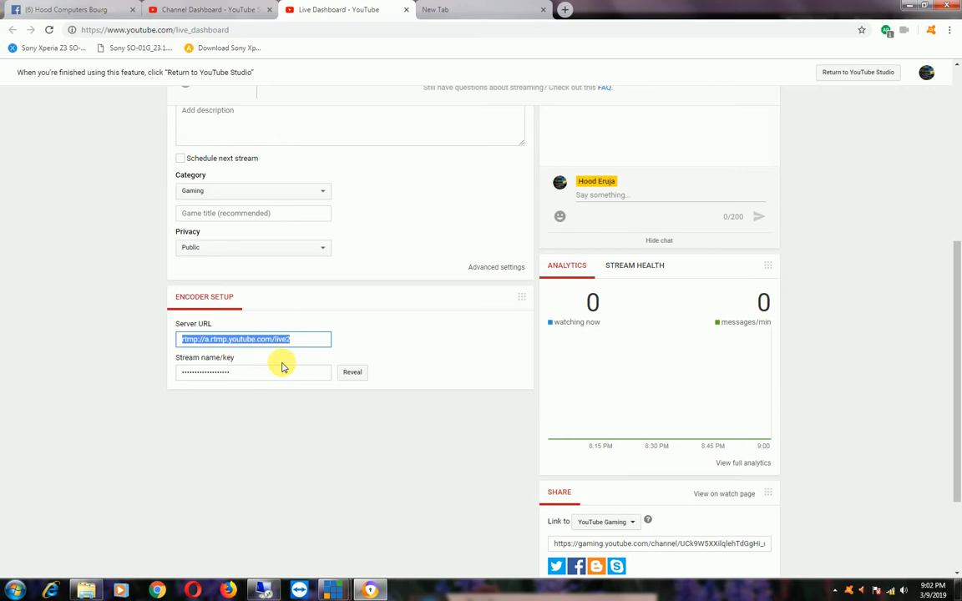
click(319, 359)
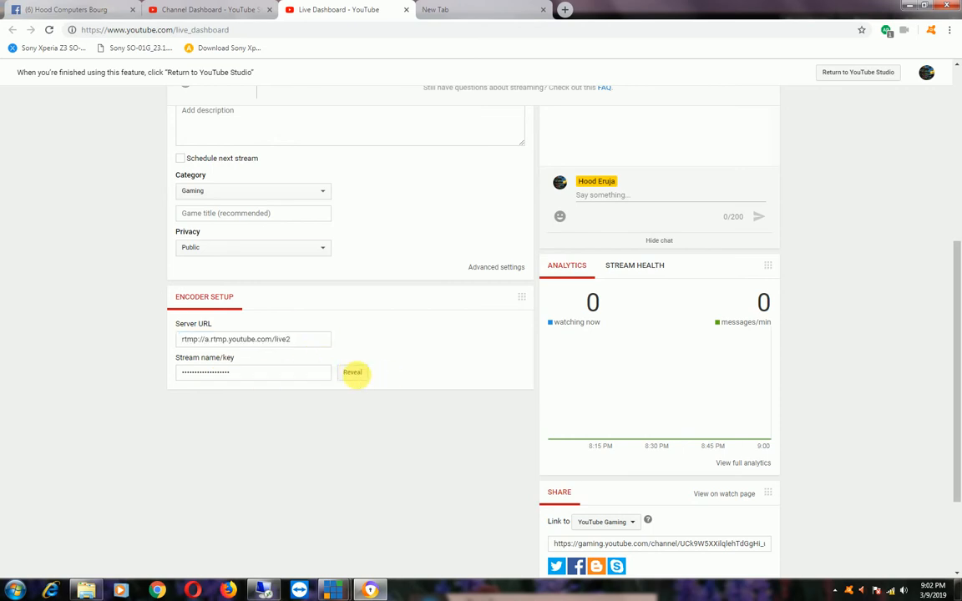
click(353, 373)
triple_click(278, 373)
right_click(279, 374)
click(301, 381)
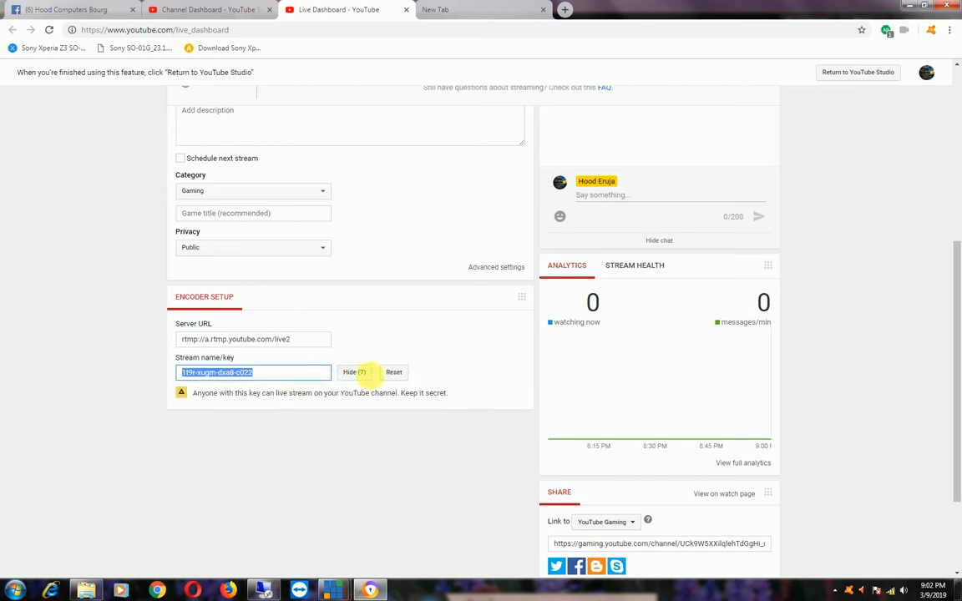
click(359, 375)
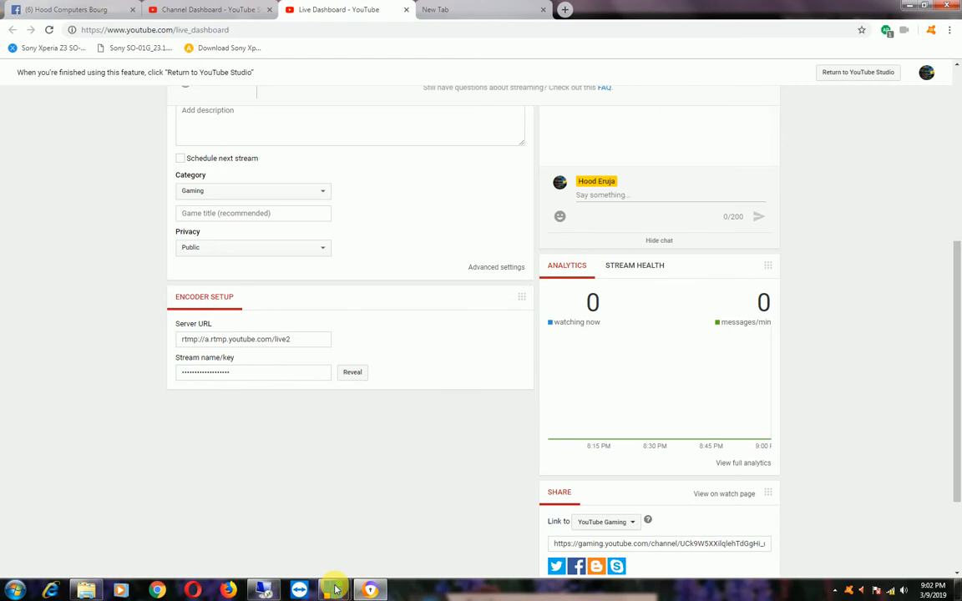
Switch to vMix, paste the YouTube stream key into stream 2's Stream Name or Key, and save the streaming settings.
click(373, 591)
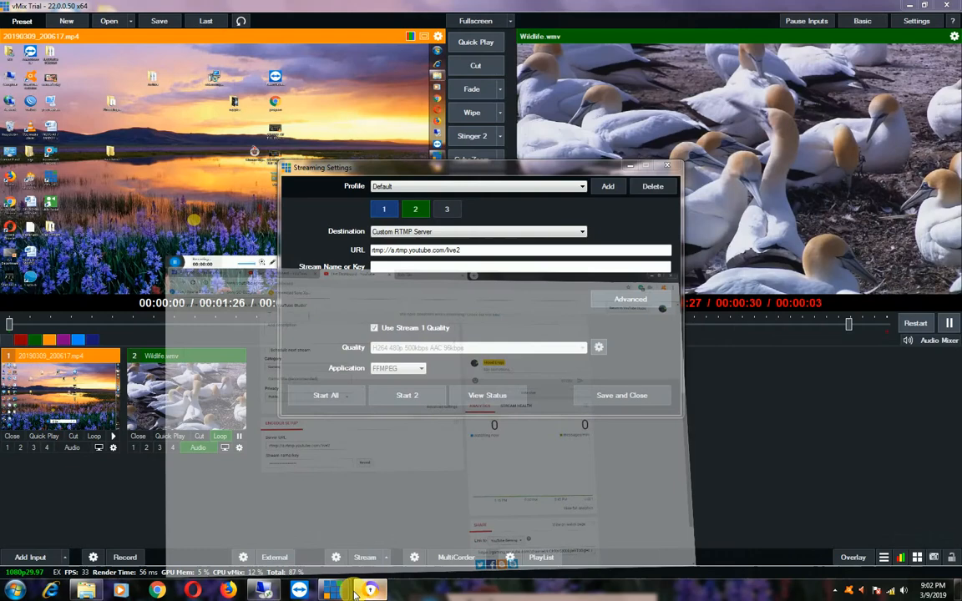
click(425, 267)
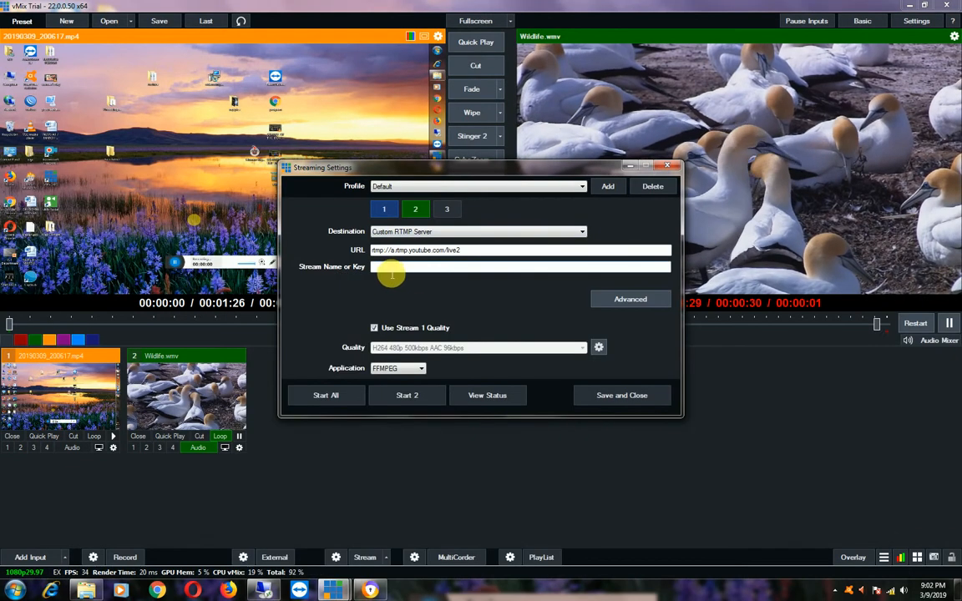
right_click(391, 268)
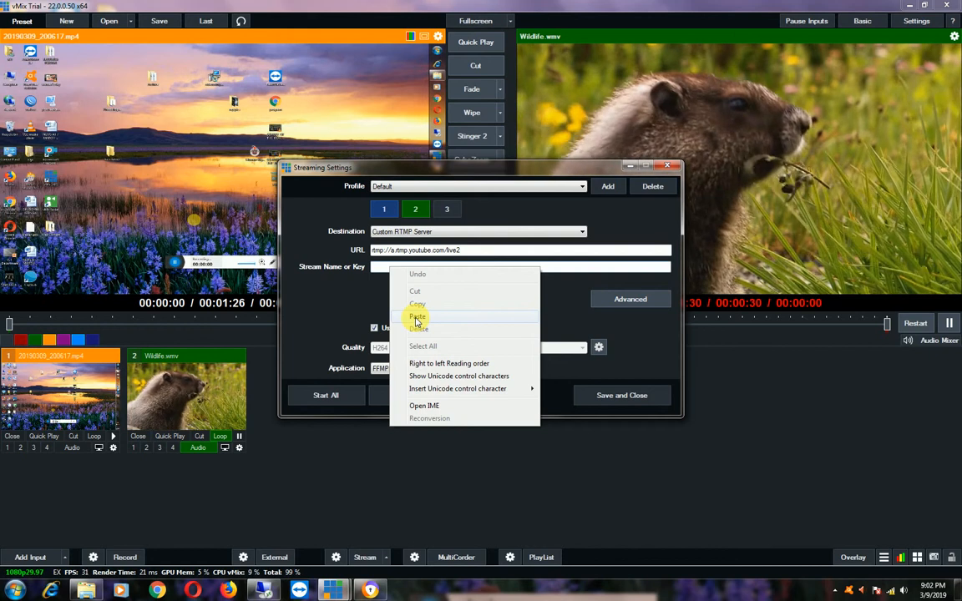
click(417, 317)
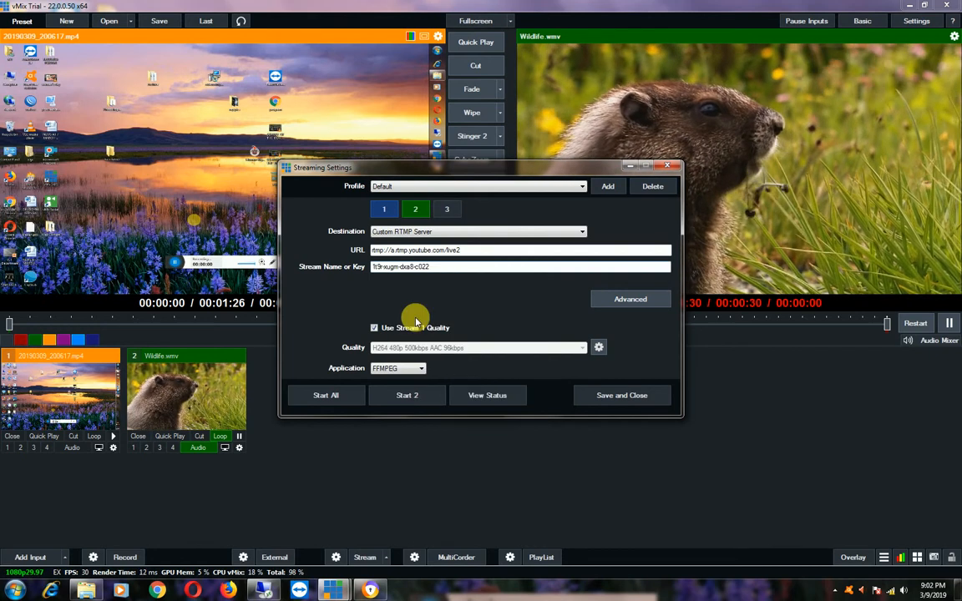
click(619, 396)
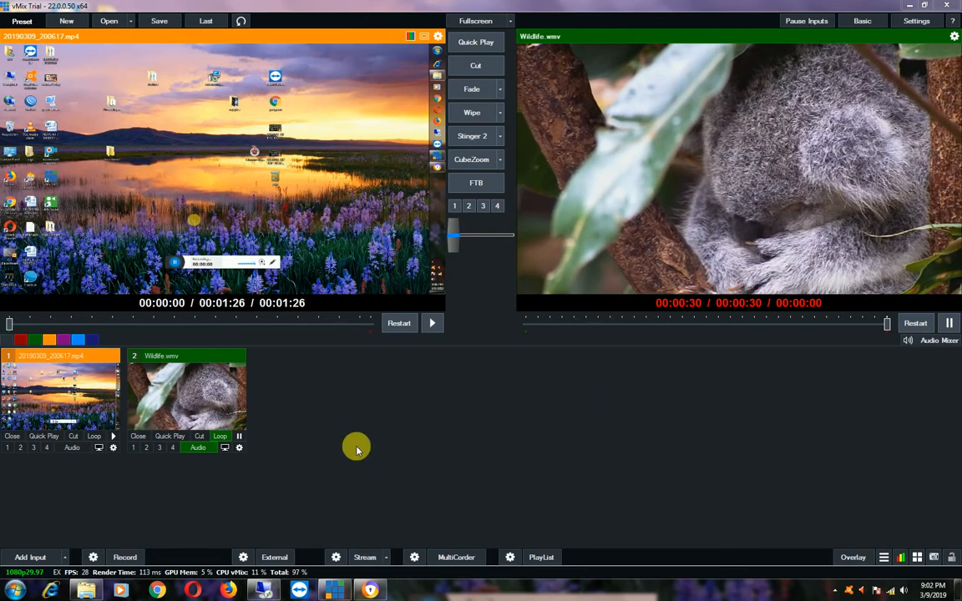
Start stream 2 from vMix's streaming settings and switch to the YouTube live dashboard to check the broadcast.
click(369, 590)
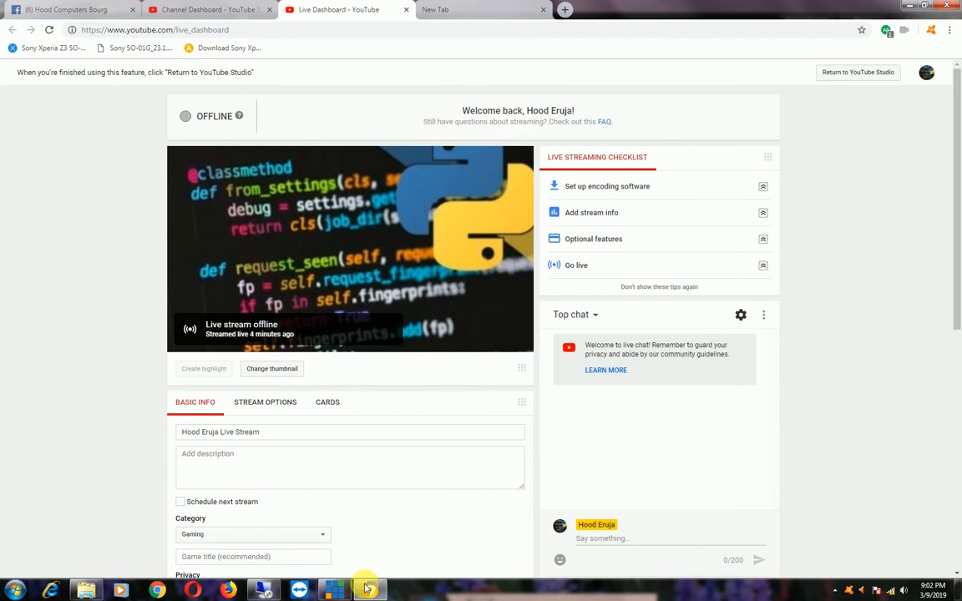
click(334, 591)
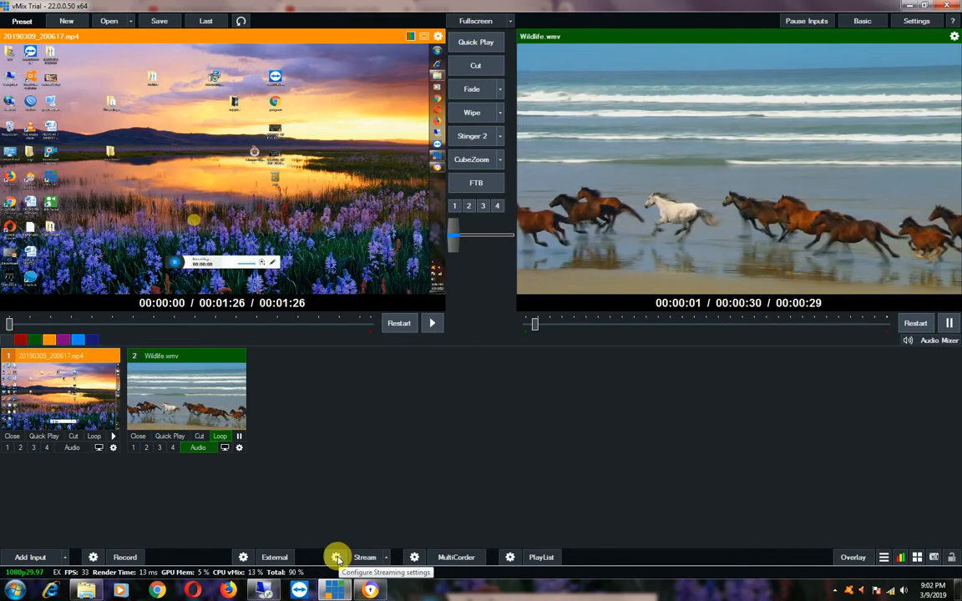
click(336, 558)
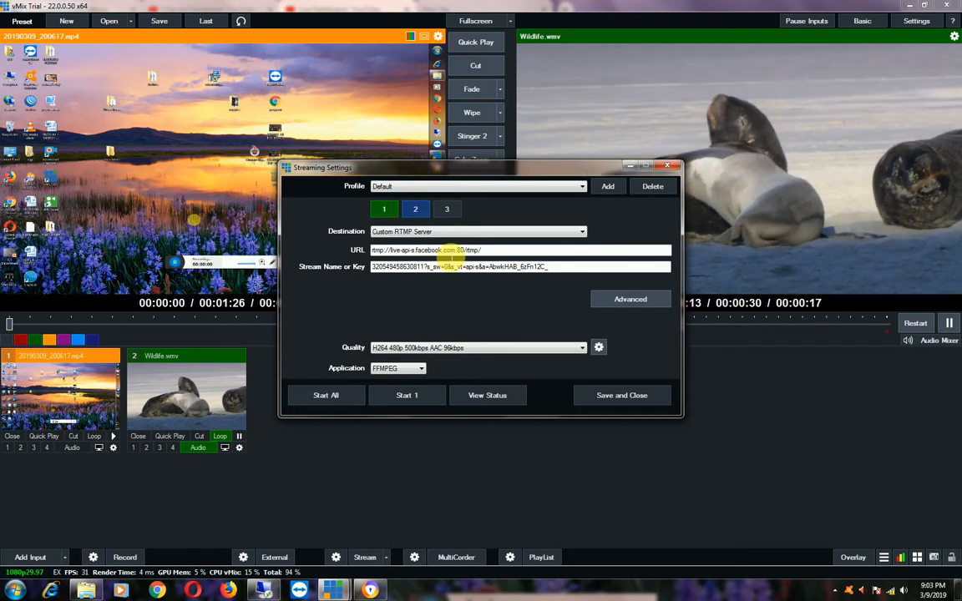
click(415, 209)
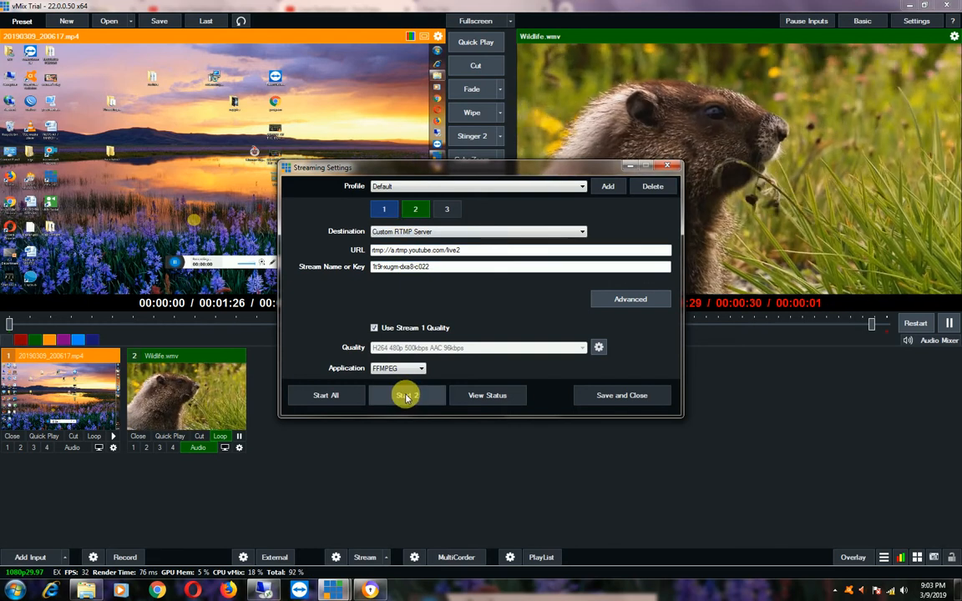
click(407, 396)
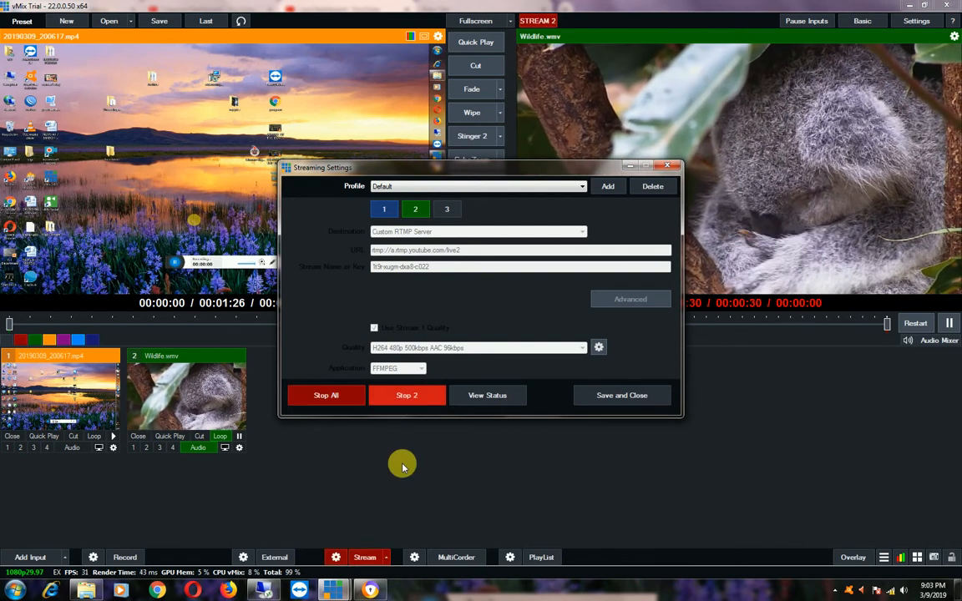
key(alt+Tab)
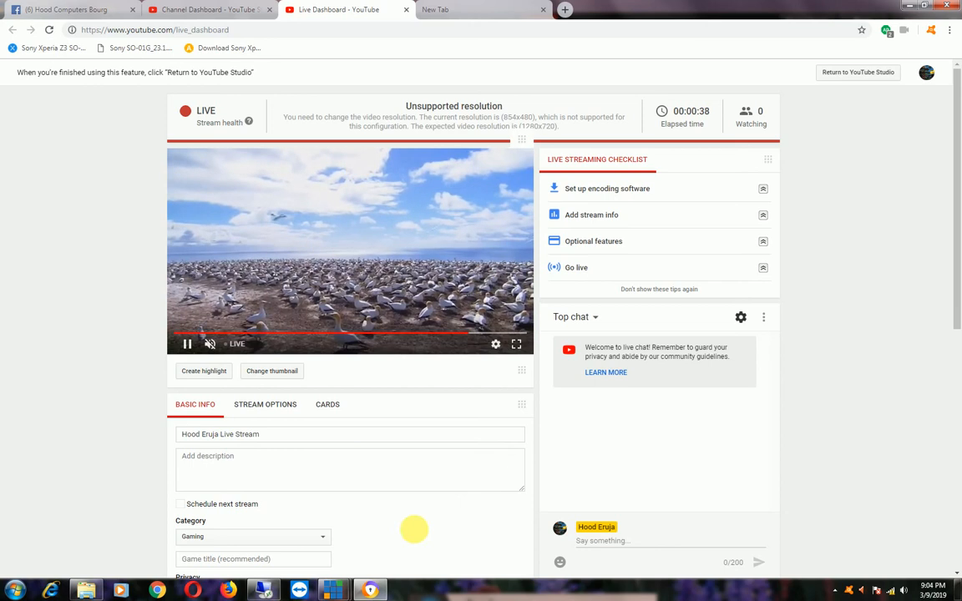
Switch to vMix's Streaming Settings, stop all streams, and save and close the settings.
mouse_move(333, 590)
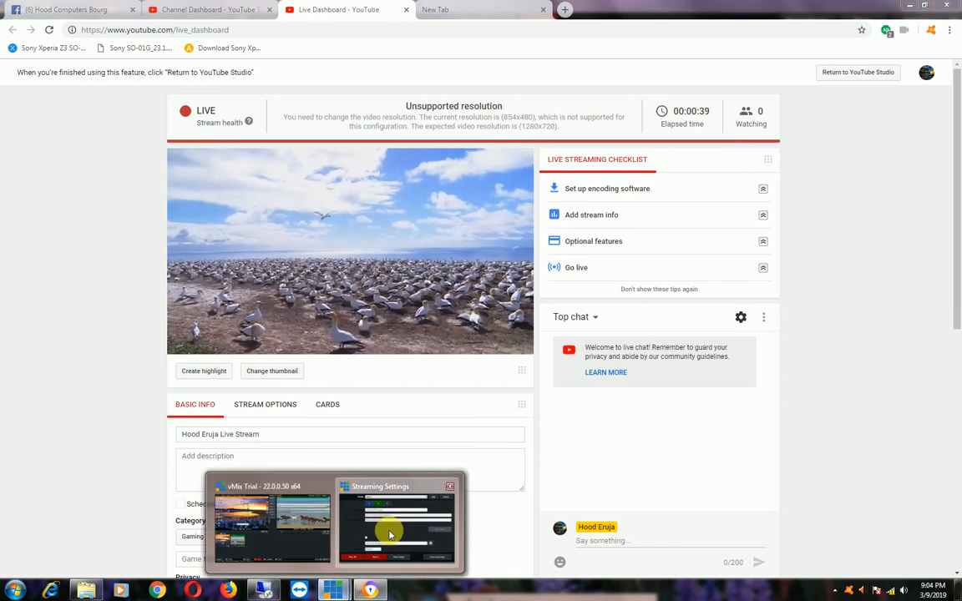
click(392, 541)
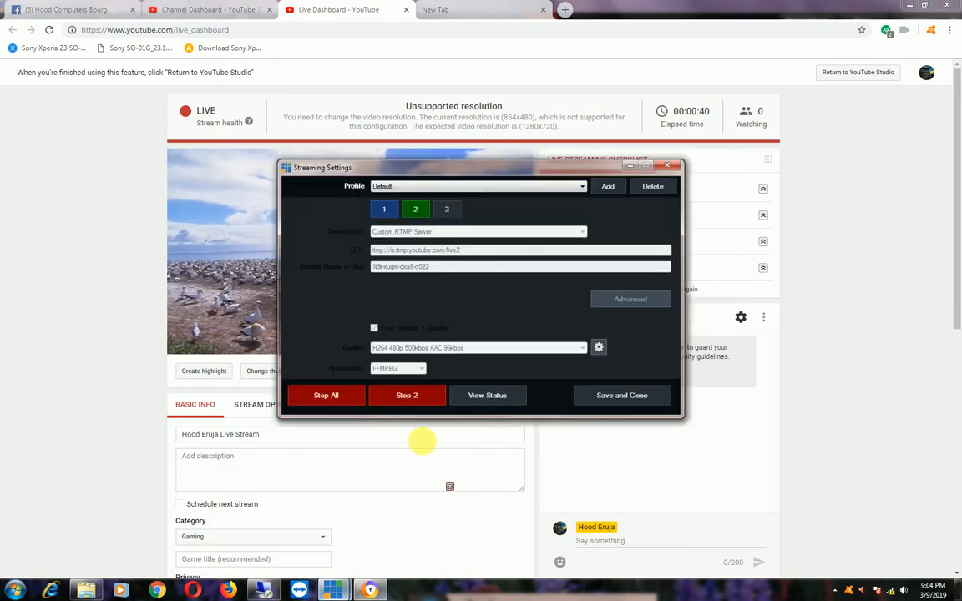
click(319, 396)
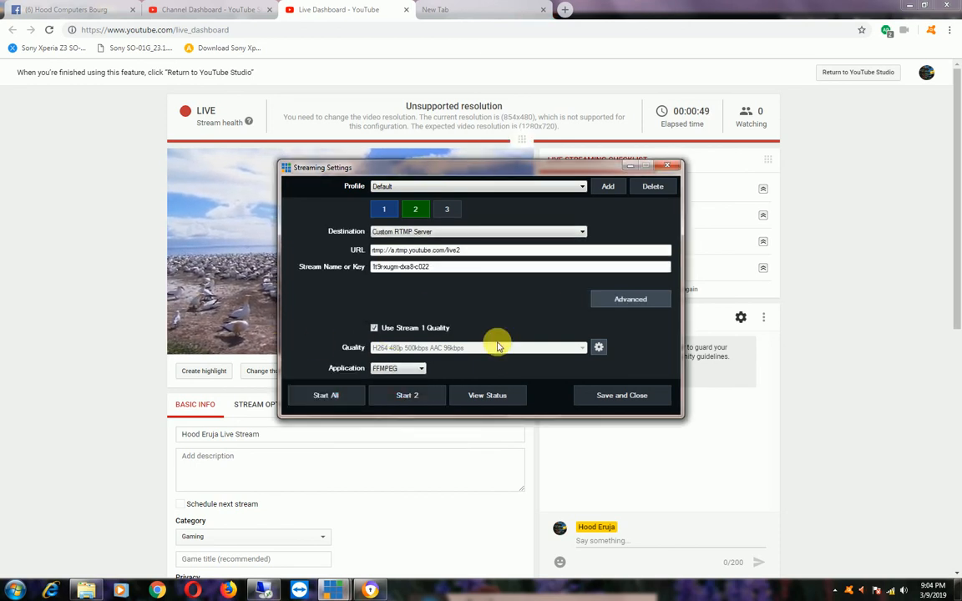
click(618, 398)
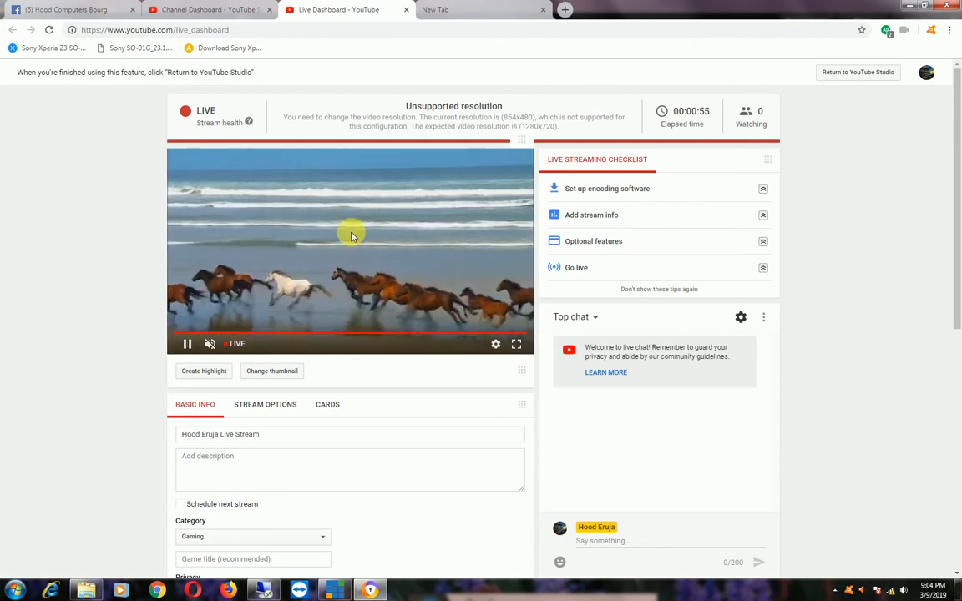
Check the stream status in vMix and on the YouTube live dashboard, and show the desktop.
click(334, 592)
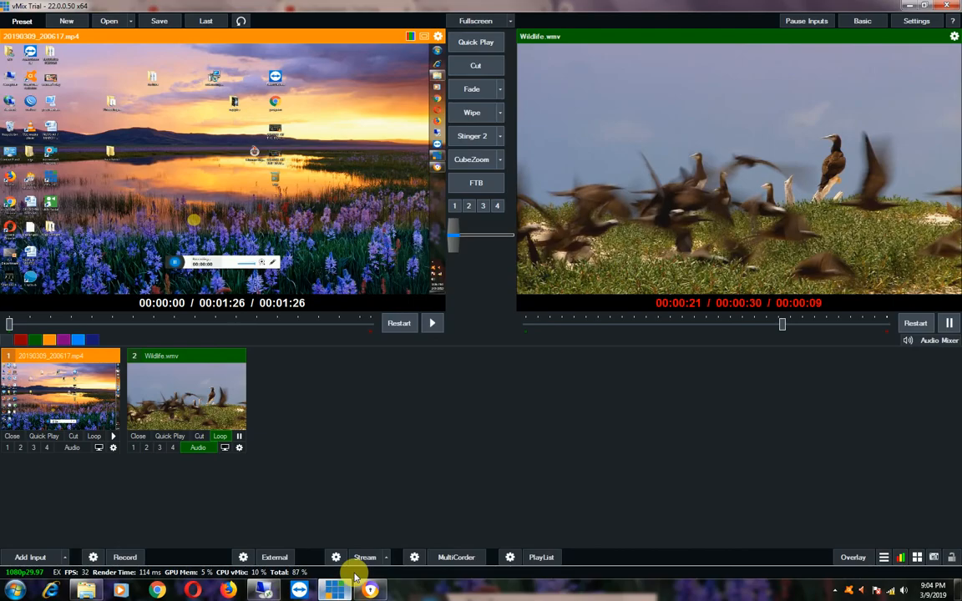
key(alt+Tab)
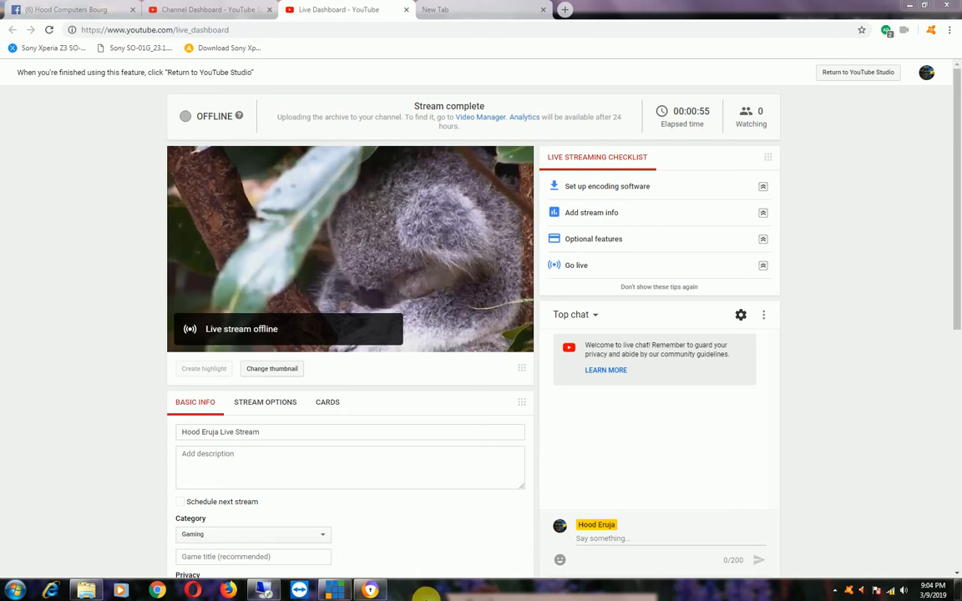
click(370, 591)
key(super+d)
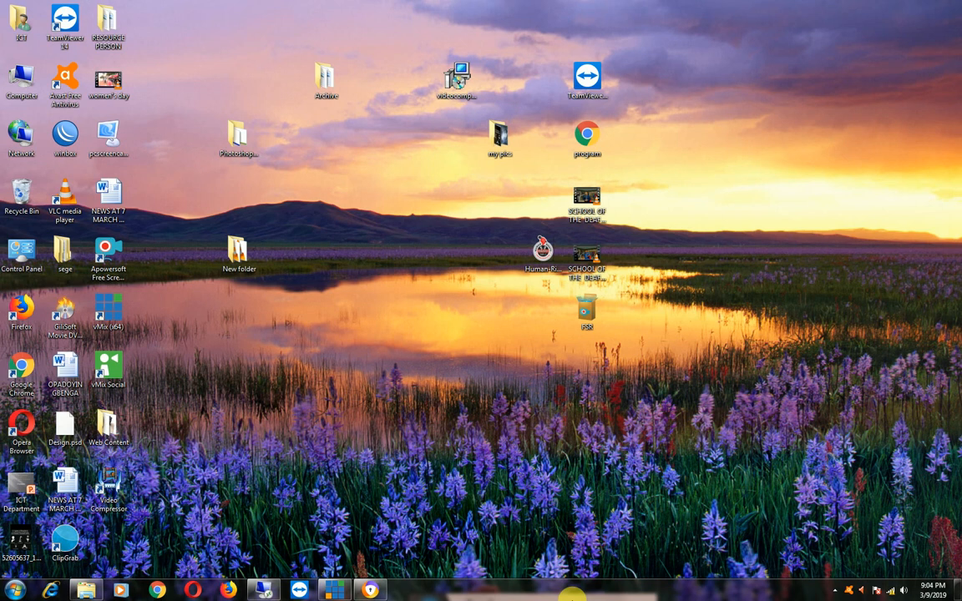
right_click(426, 591)
click(417, 559)
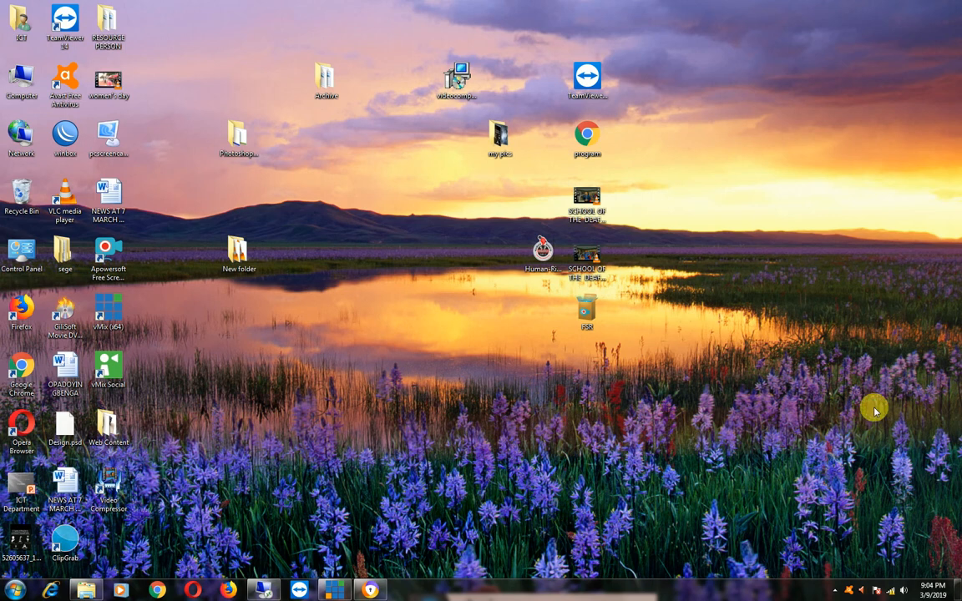